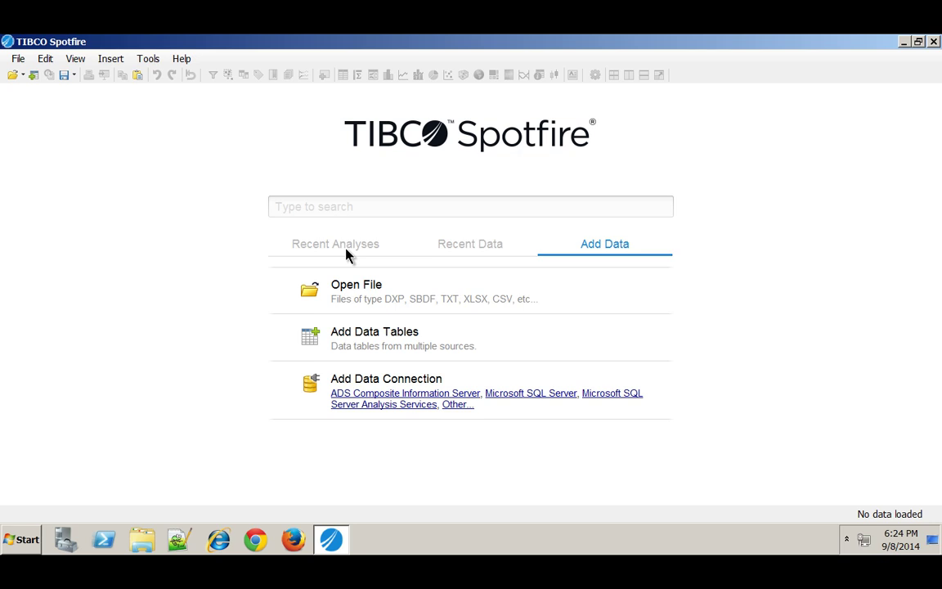
# Open Geo-Fencing.dxp from the Recent Analyses list on the start page
pyautogui.click(336, 245)
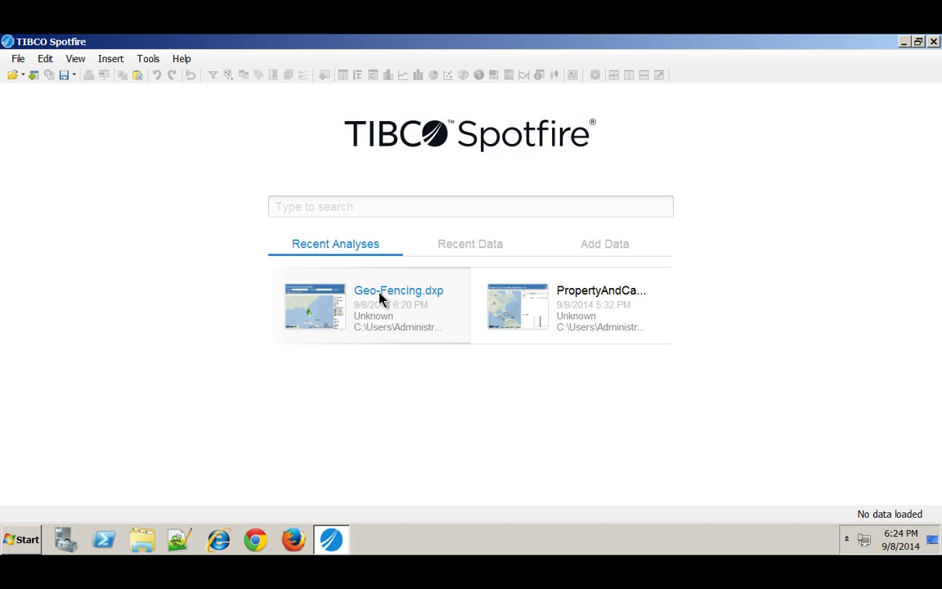
pyautogui.click(366, 292)
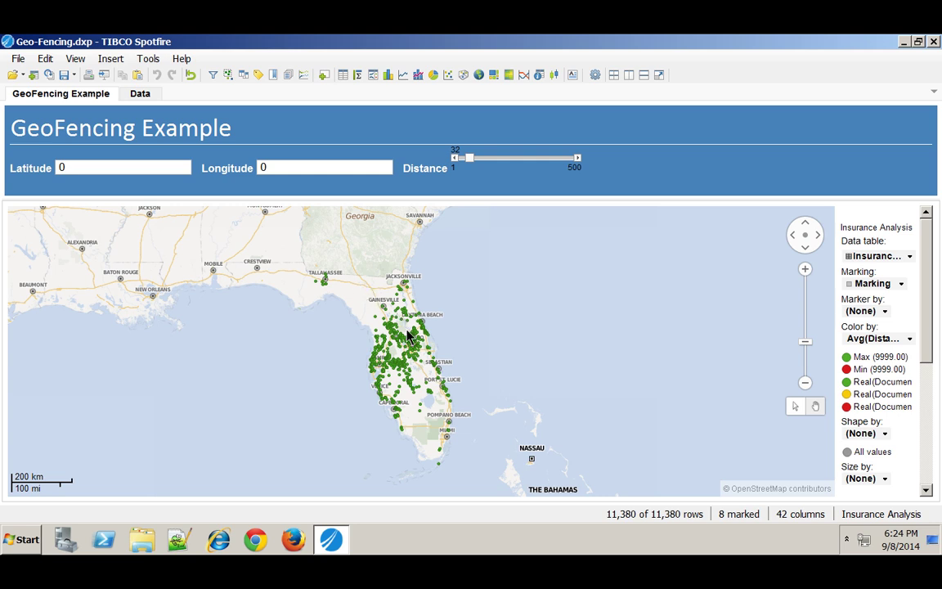
# Zoom into the central Florida map and inspect a marker's average distance value
pyautogui.scroll(1, 398, 323)
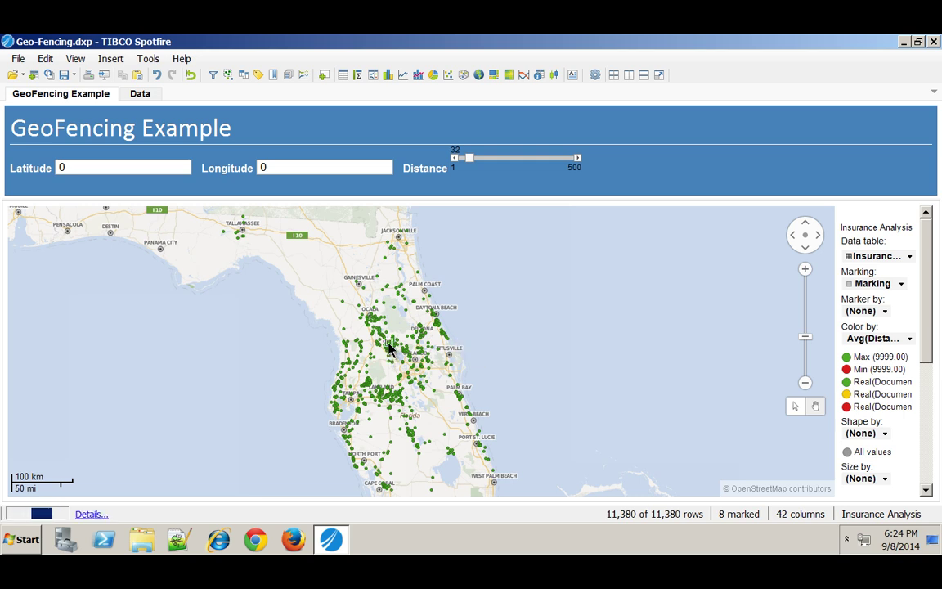
pyautogui.moveTo(390, 348)
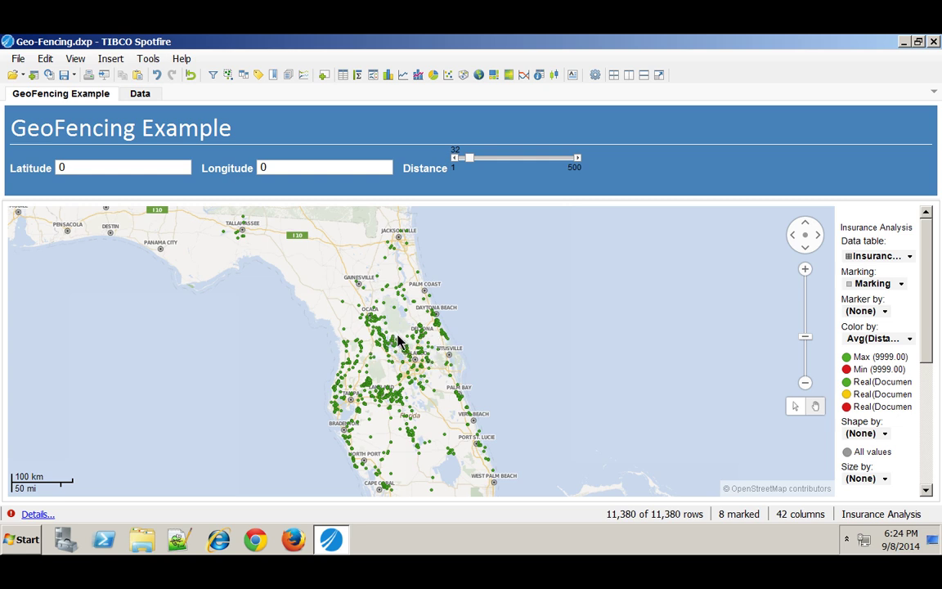
pyautogui.click(31, 515)
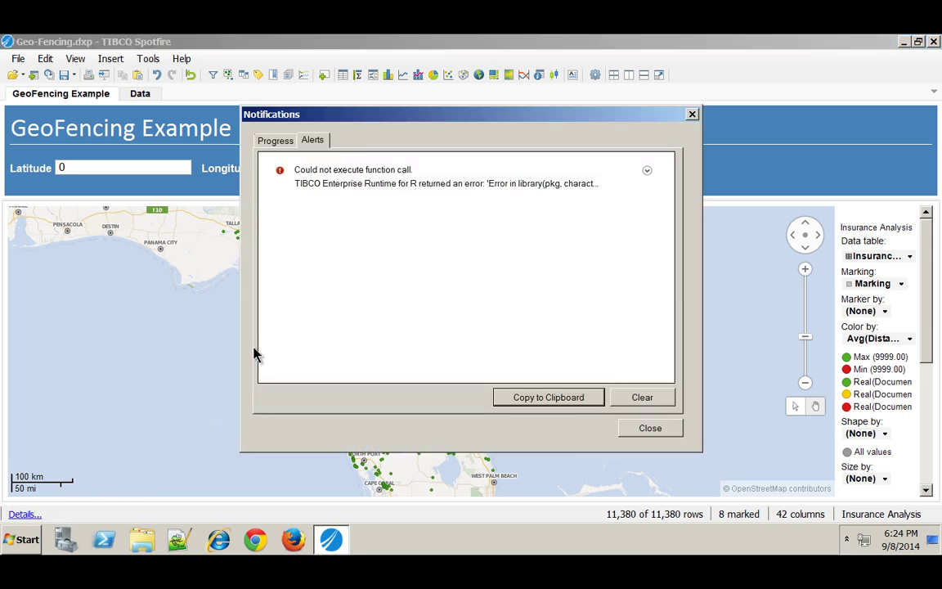
pyautogui.click(646, 172)
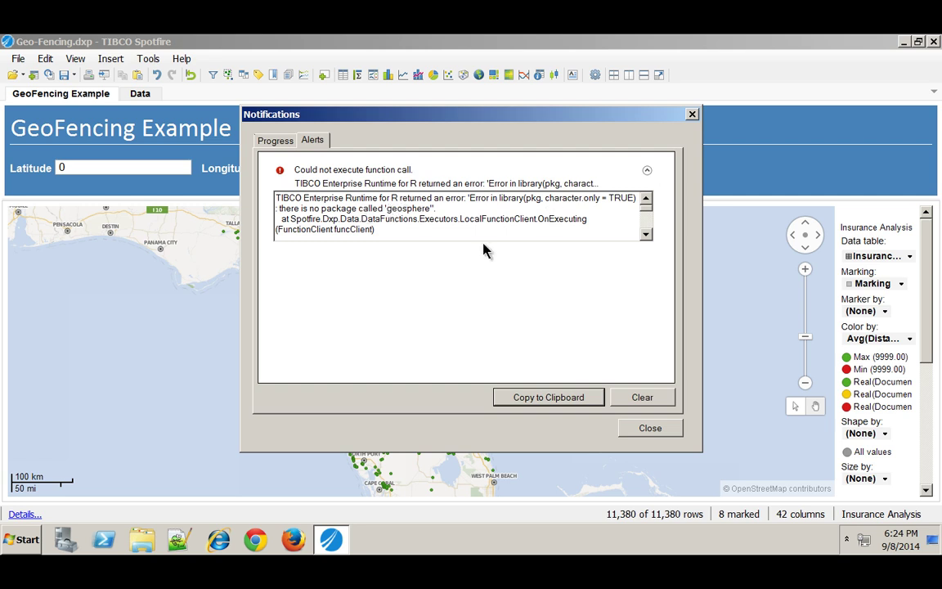
pyautogui.click(650, 428)
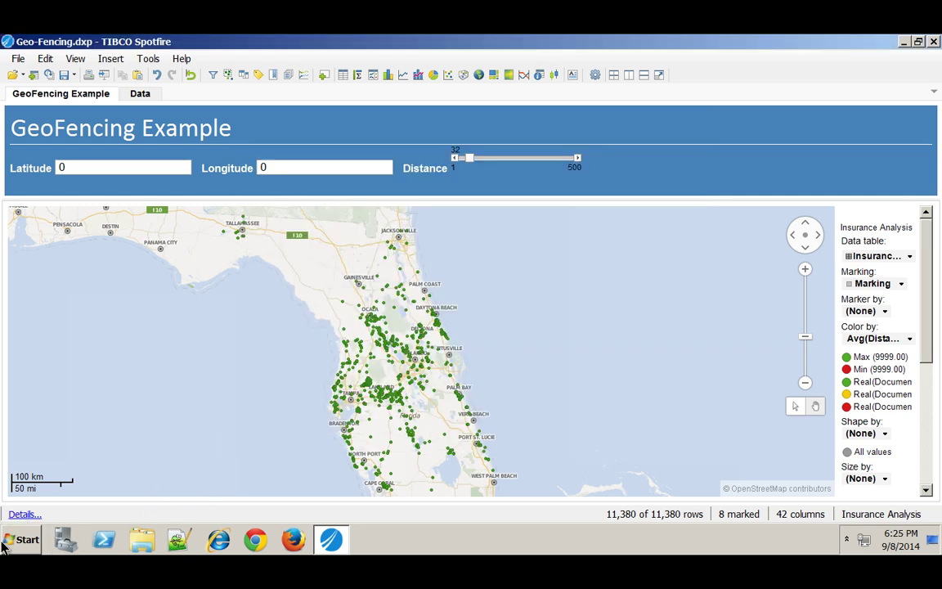
# Browse to C:\Users\Administrator\AppData\Local\TIBCO\Spotfire Desktop\6.5.0\Modules in Explorer
pyautogui.click(143, 544)
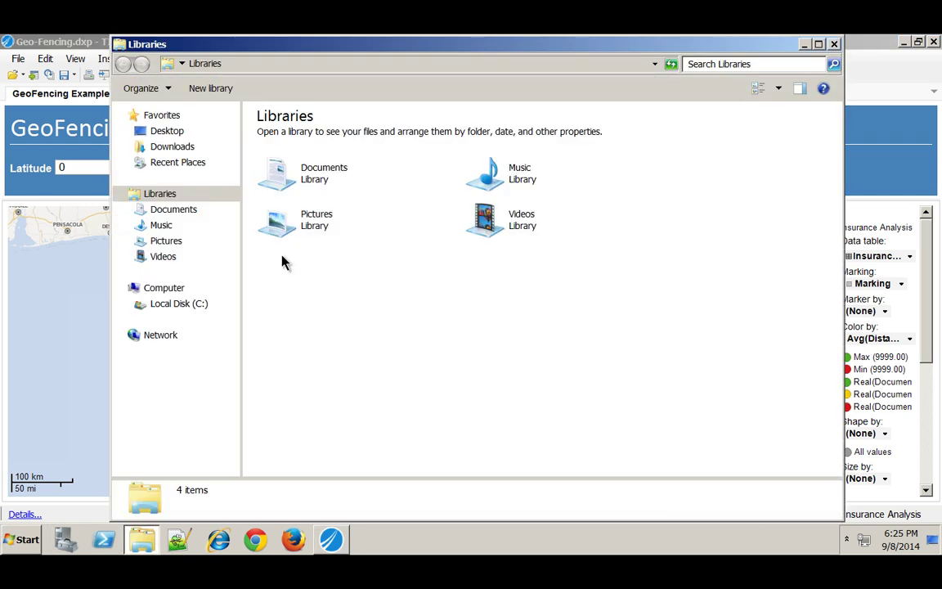
pyautogui.click(179, 305)
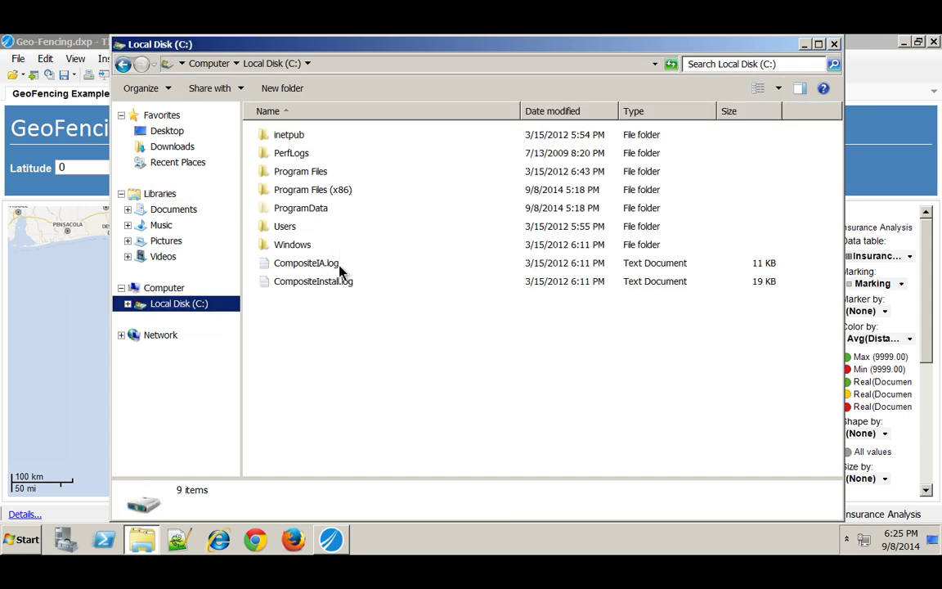
pyautogui.doubleClick(286, 225)
pyautogui.click(291, 141)
pyautogui.doubleClick(290, 141)
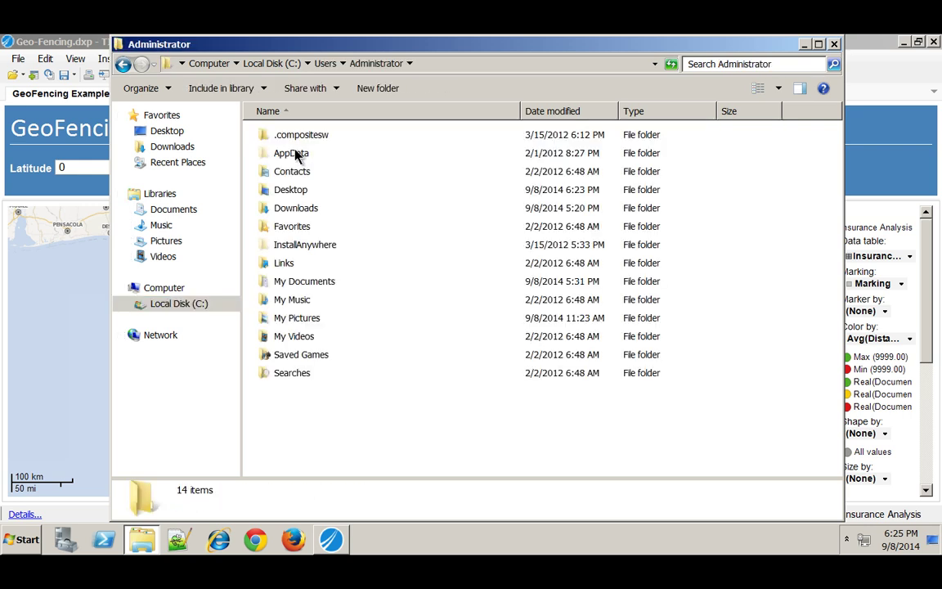
pyautogui.doubleClick(292, 155)
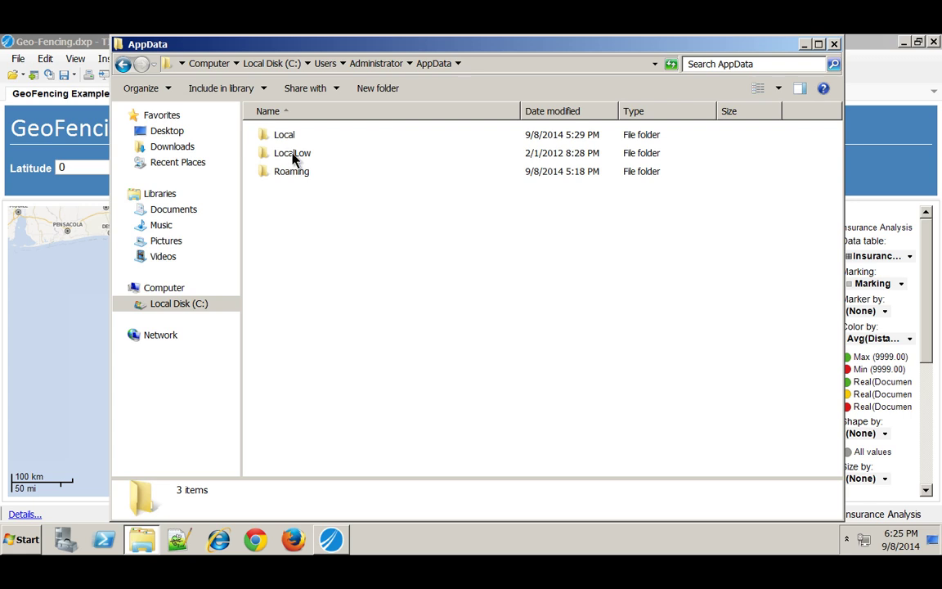
pyautogui.doubleClick(282, 135)
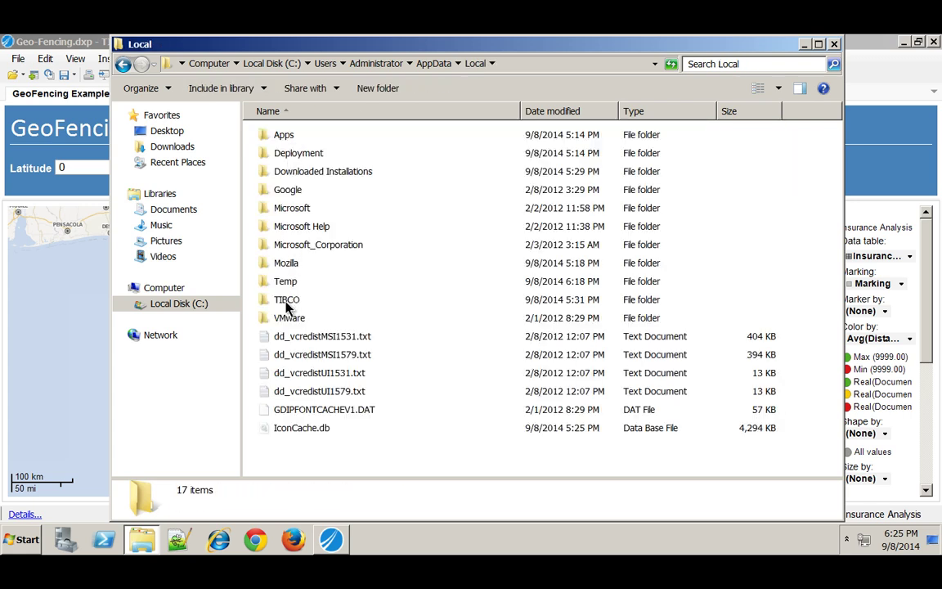
pyautogui.doubleClick(287, 301)
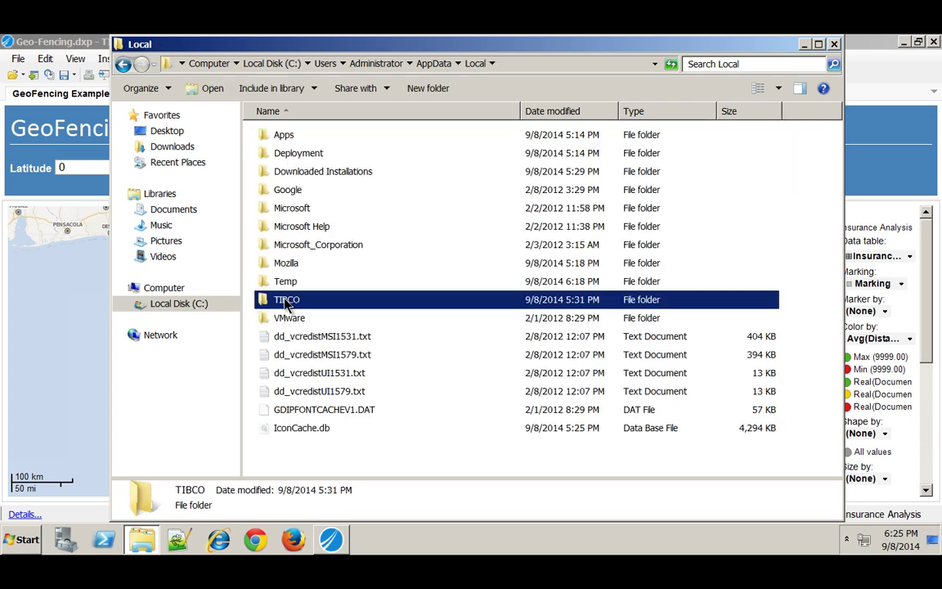
pyautogui.doubleClick(291, 156)
pyautogui.click(286, 155)
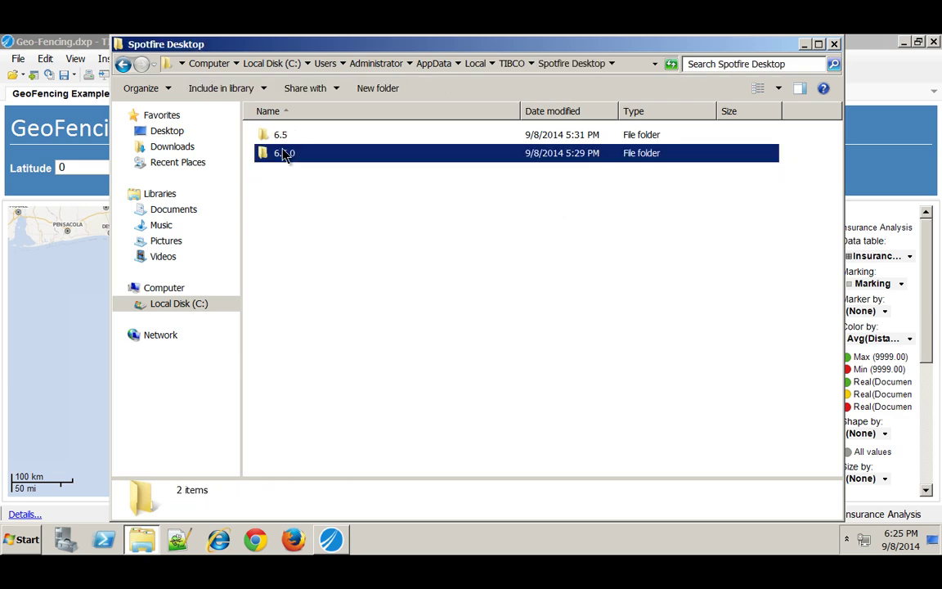
pyautogui.doubleClick(309, 158)
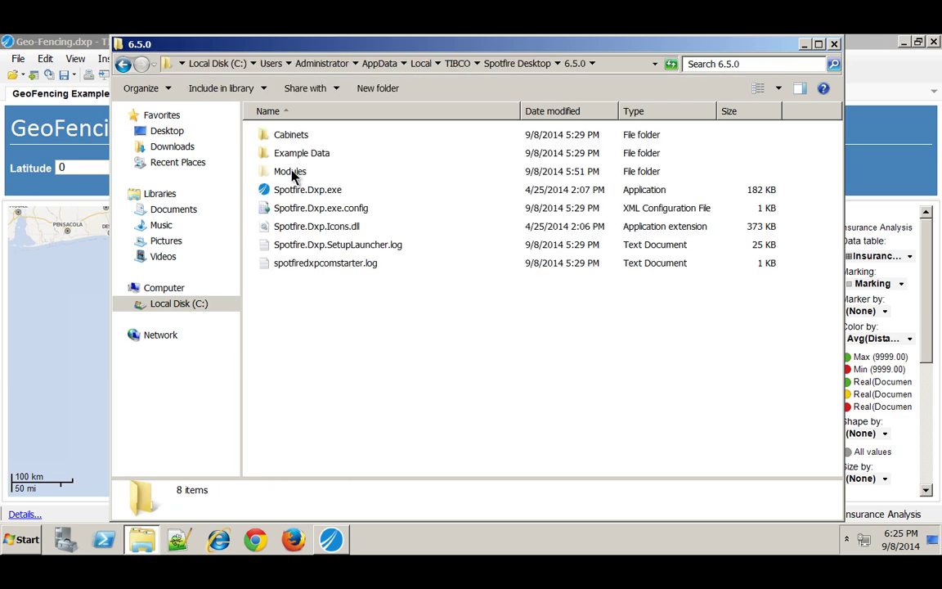
pyautogui.doubleClick(293, 170)
# Go into TIBCO Enterprise Runtime for R_2.5.0.23\engine\bin, select TERR.exe, and minimize Spotfire
pyautogui.scroll(-10, 384, 294)
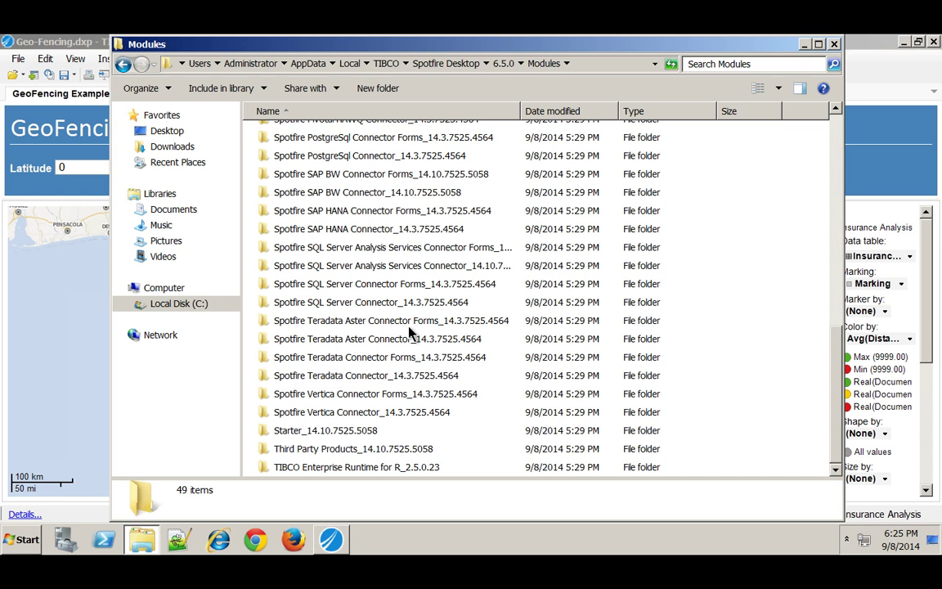
pyautogui.click(333, 468)
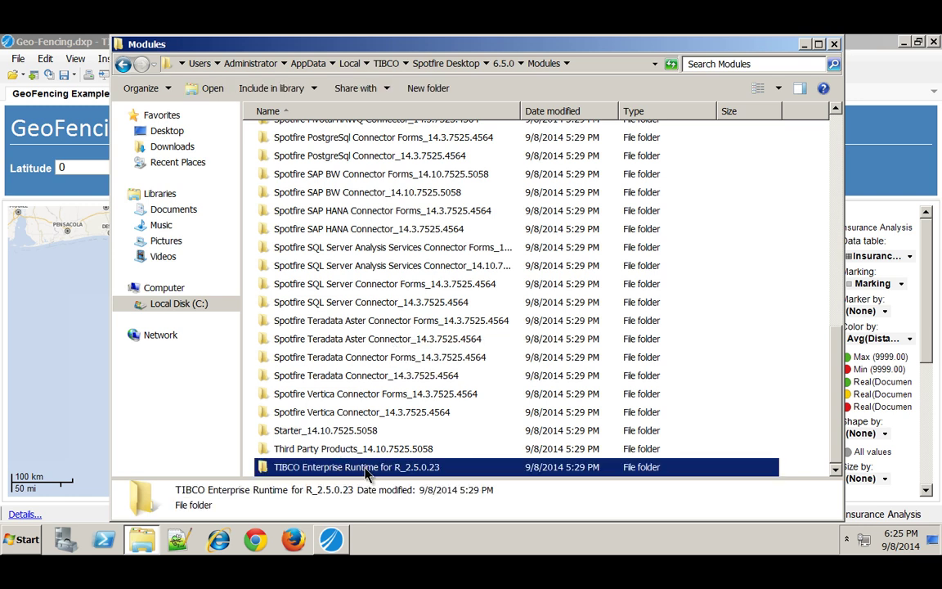
pyautogui.doubleClick(365, 469)
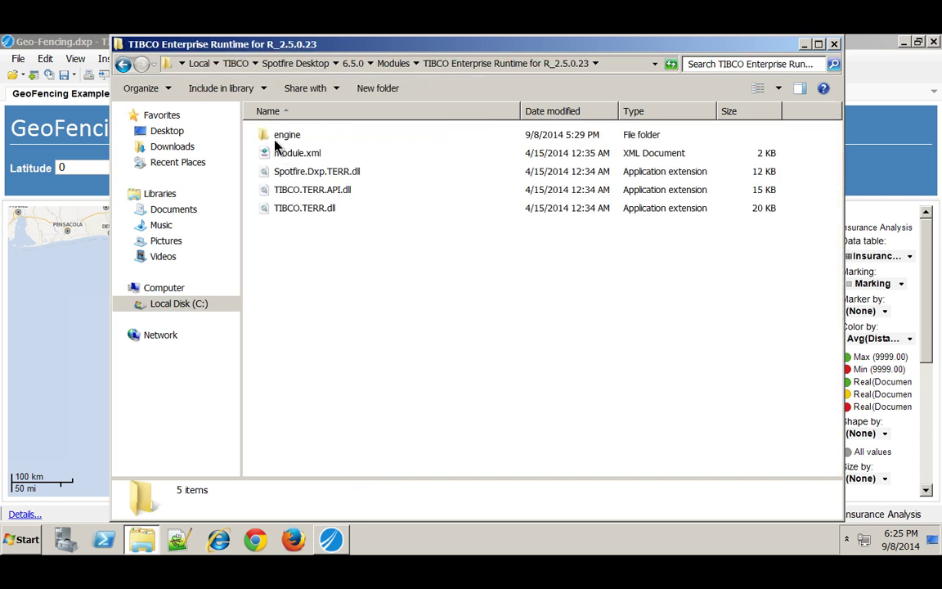
pyautogui.doubleClick(295, 139)
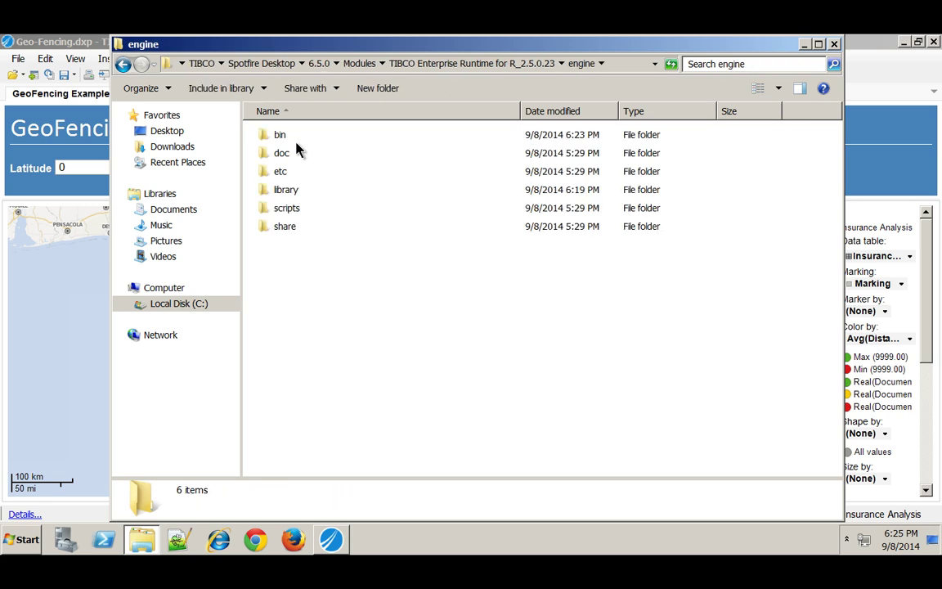
pyautogui.doubleClick(281, 138)
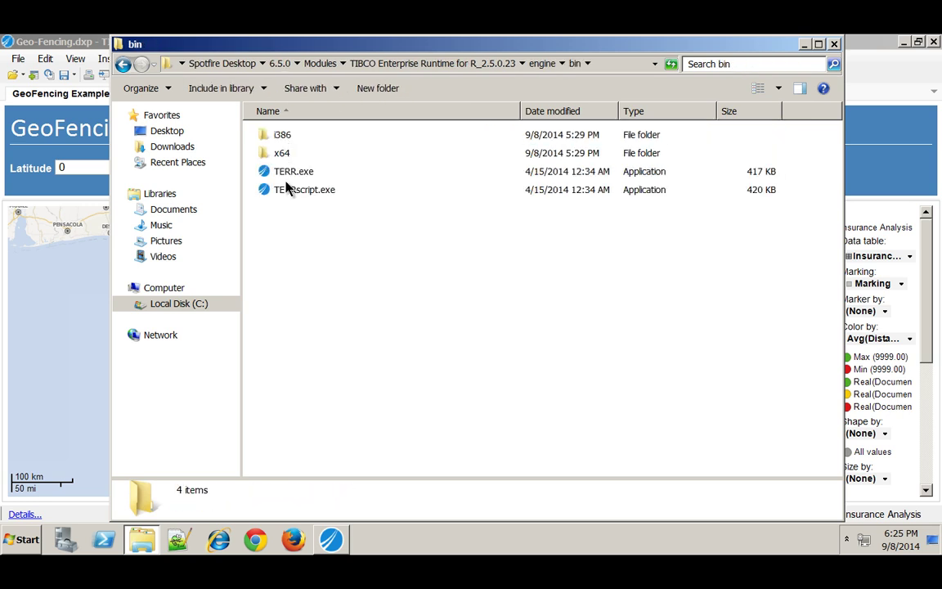
pyautogui.click(304, 172)
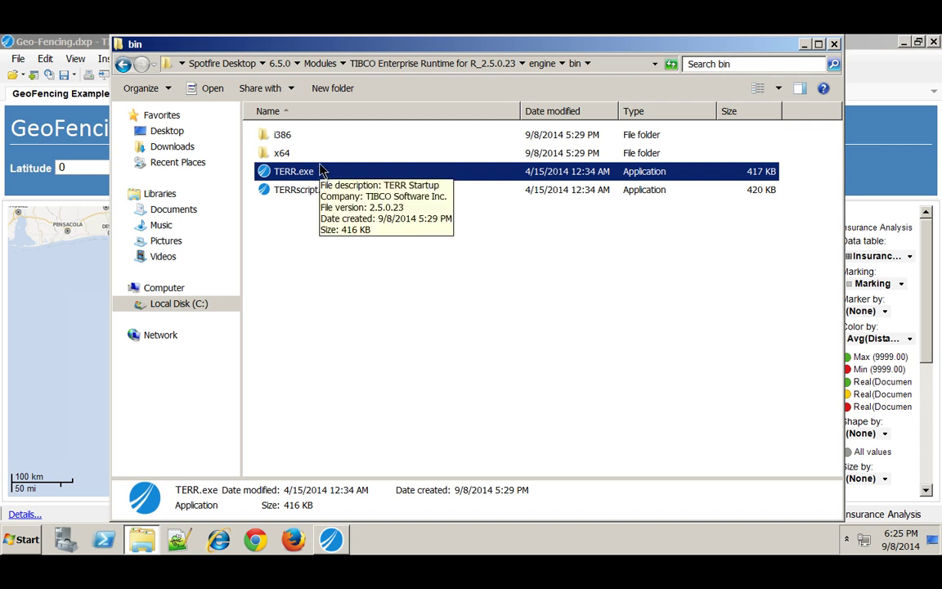
pyautogui.click(903, 41)
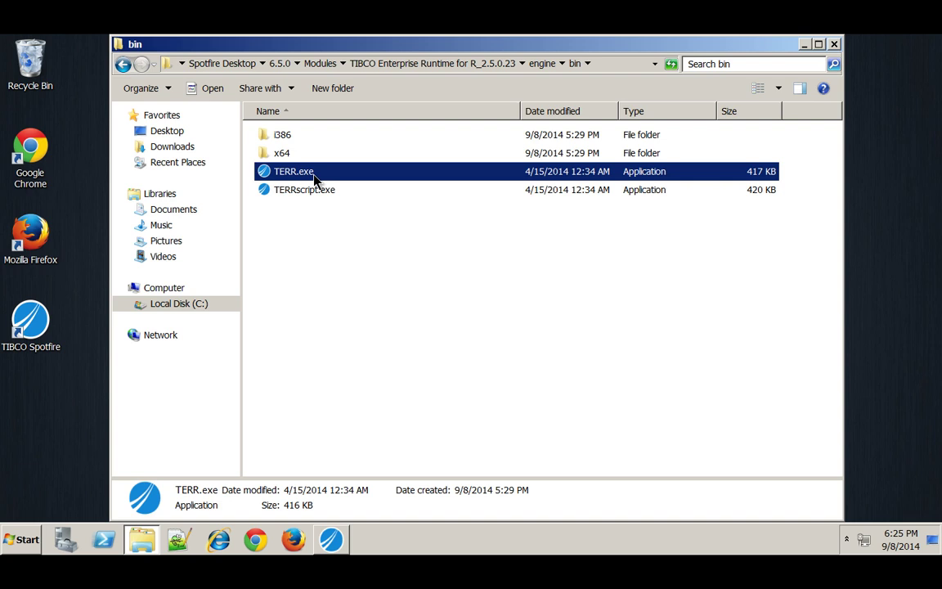
# Create a shortcut to TERR.exe and move it onto the desktop
pyautogui.rightClick(308, 175)
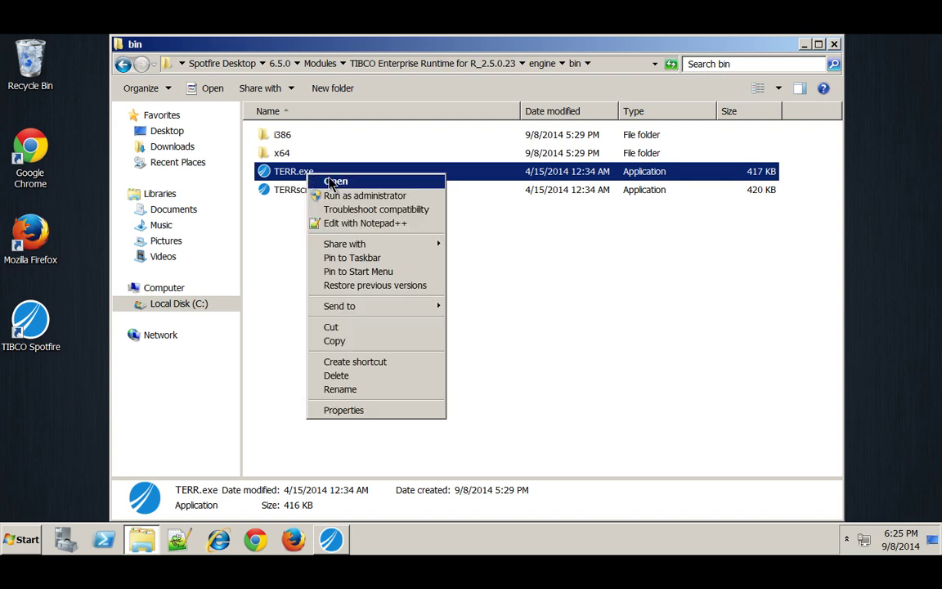
pyautogui.click(359, 361)
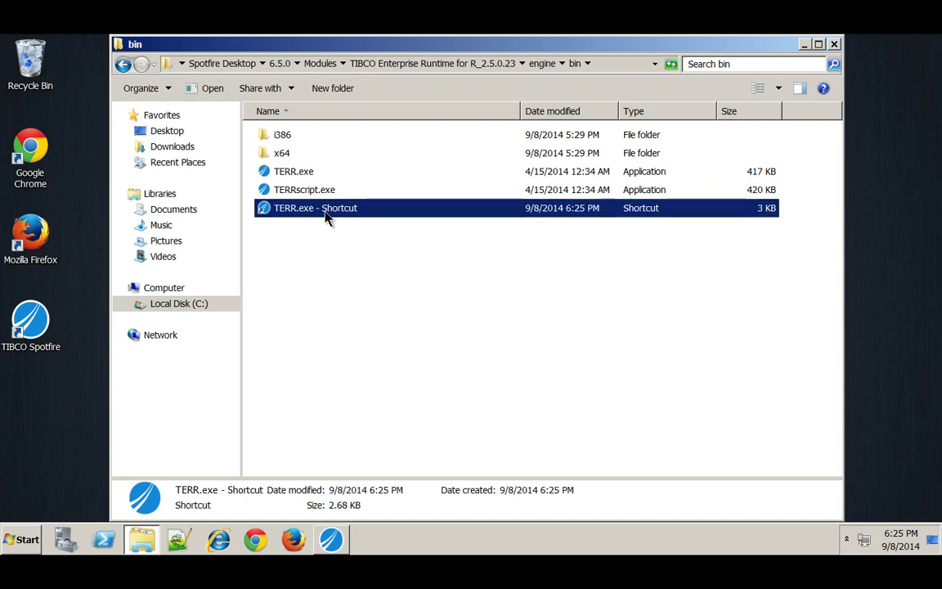
pyautogui.moveTo(325, 215); pyautogui.dragTo(32, 354)
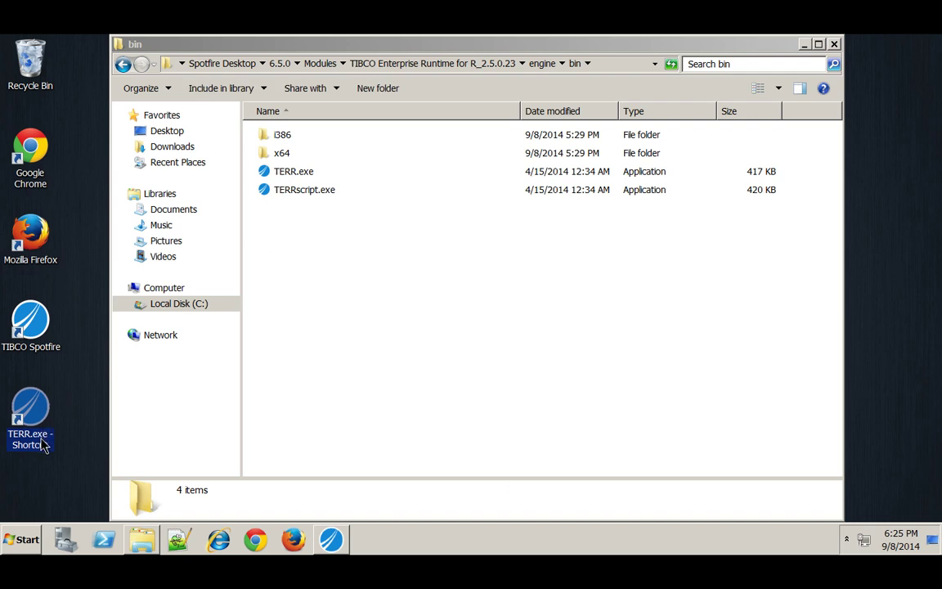
# Rename the desktop shortcut to TERR and close the bin folder window
pyautogui.click(44, 445)
pyautogui.moveTo(51, 446); pyautogui.dragTo(31, 434)
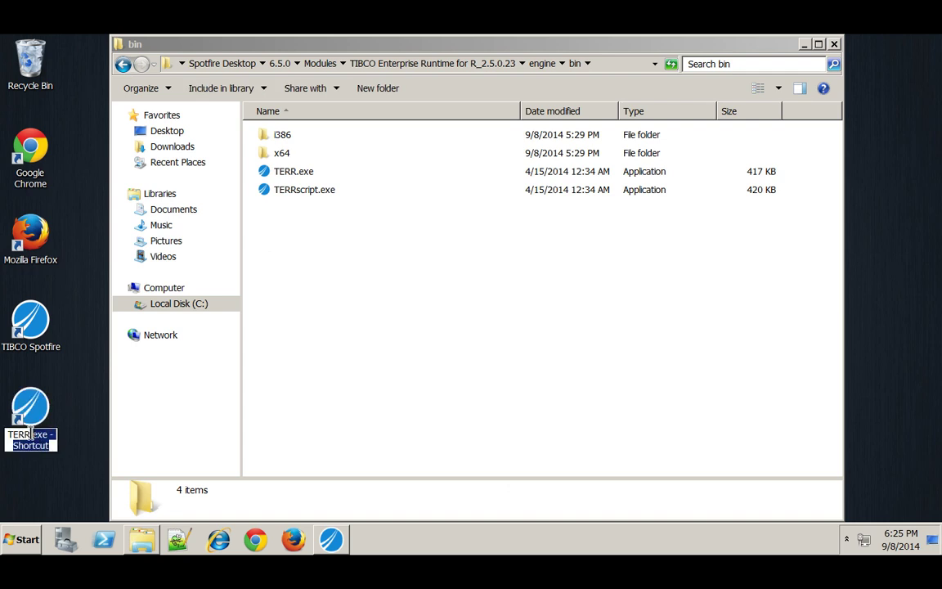
pyautogui.press('Delete')
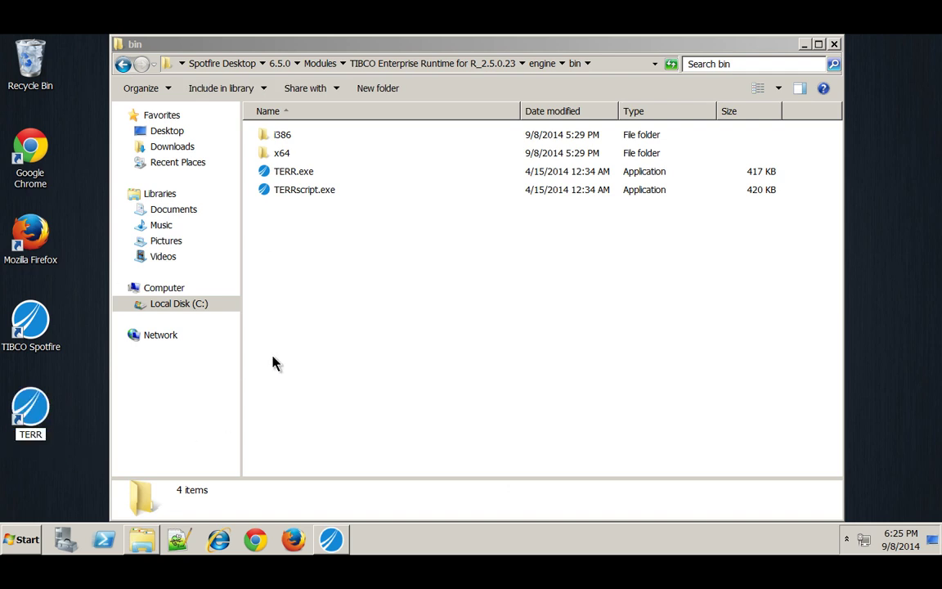
pyautogui.click(70, 430)
pyautogui.click(834, 43)
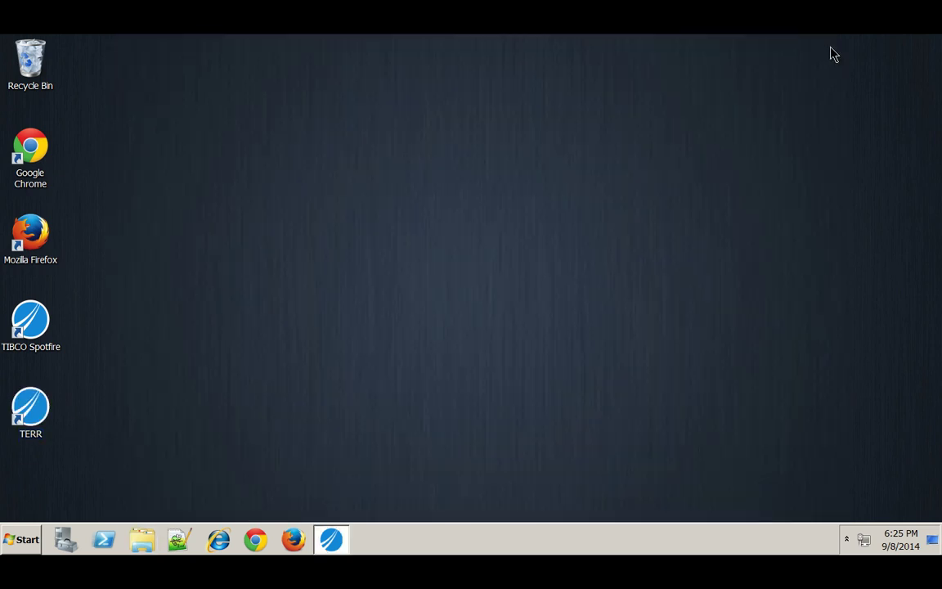
pyautogui.rightClick(46, 401)
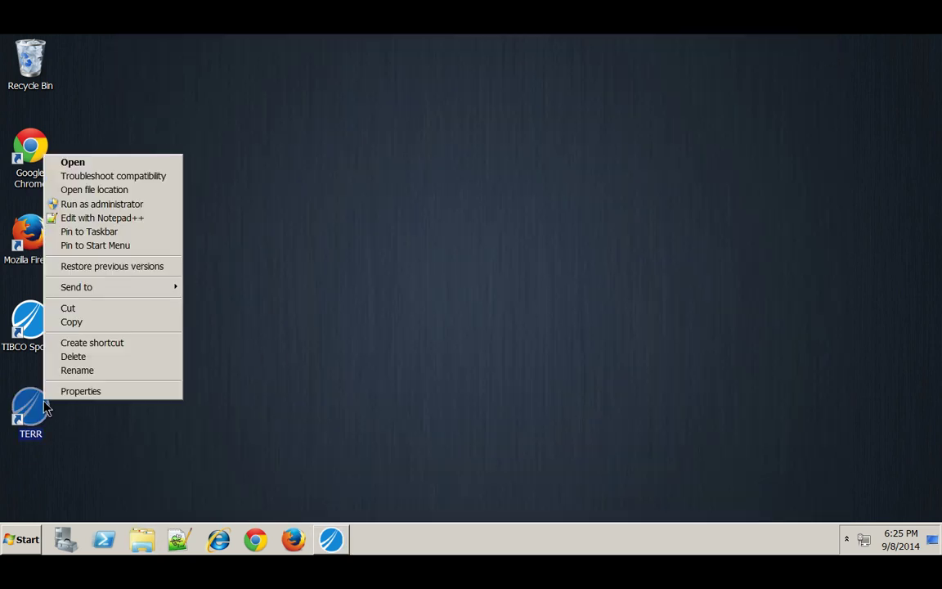
# Run TERR as administrator and install the sp package from mirror 91 (USA OH)
pyautogui.click(105, 203)
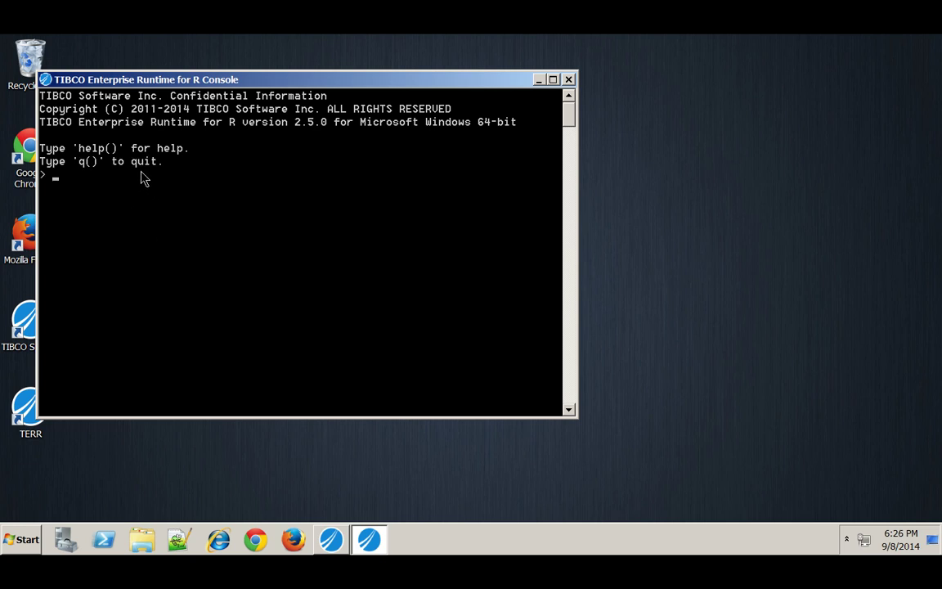
pyautogui.write('install.packages("sp"s[p"')
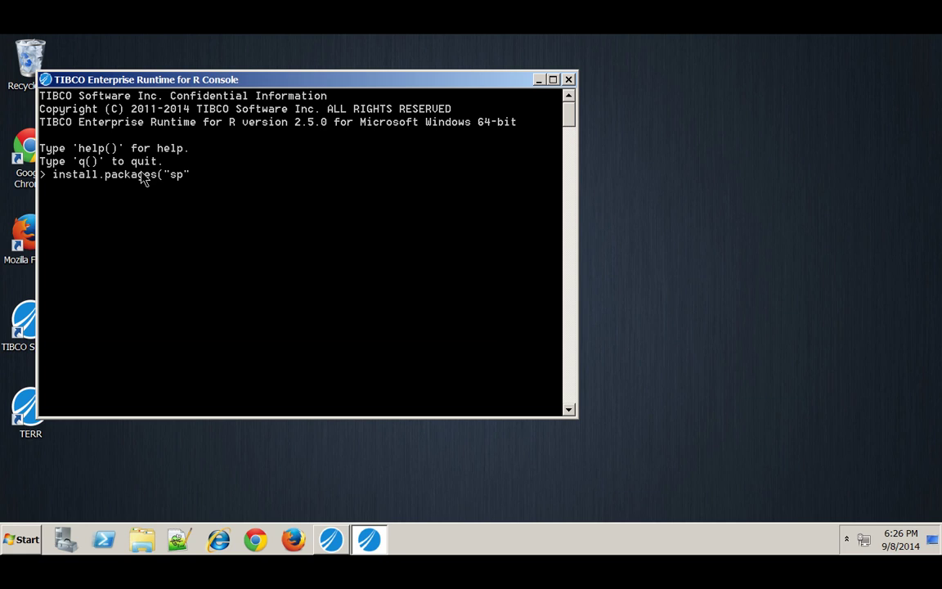
pyautogui.write(')')
pyautogui.press('Return')
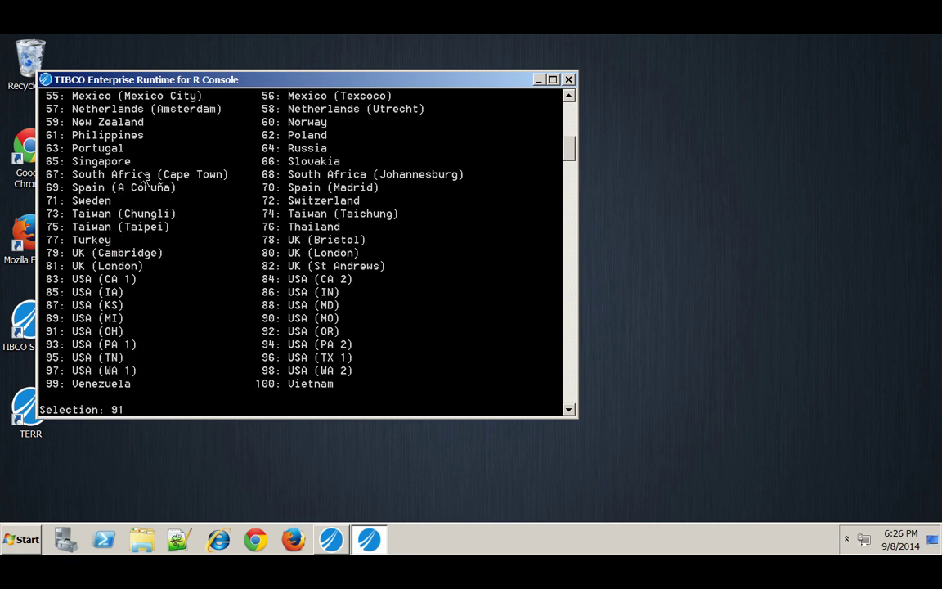
pyautogui.press('Return')
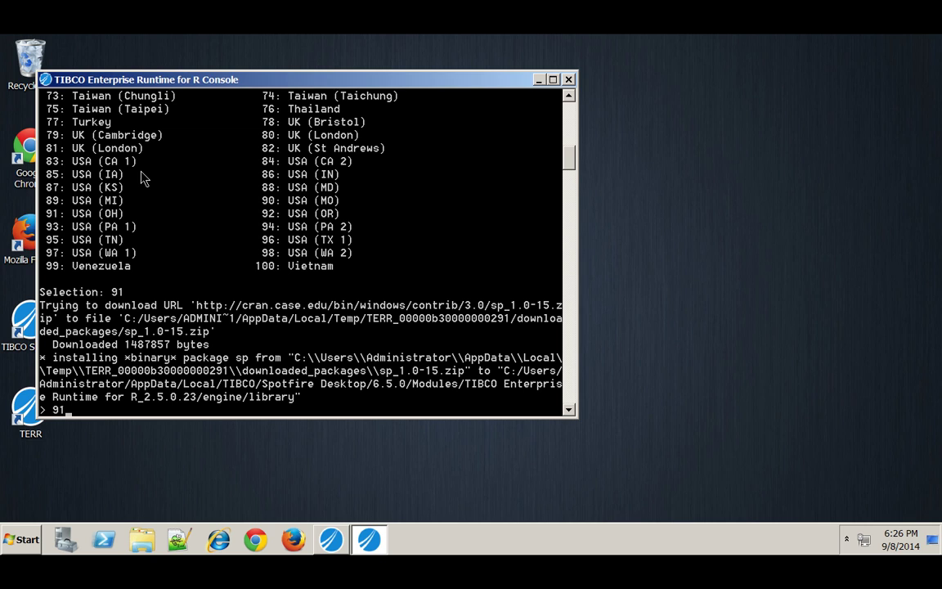
# Install the geosphere package by editing the previous install.packages command
pyautogui.press('Up')
pyautogui.press('Left')
pyautogui.press('Left')
pyautogui.press('BackSpace')
pyautogui.press('BackSpace')
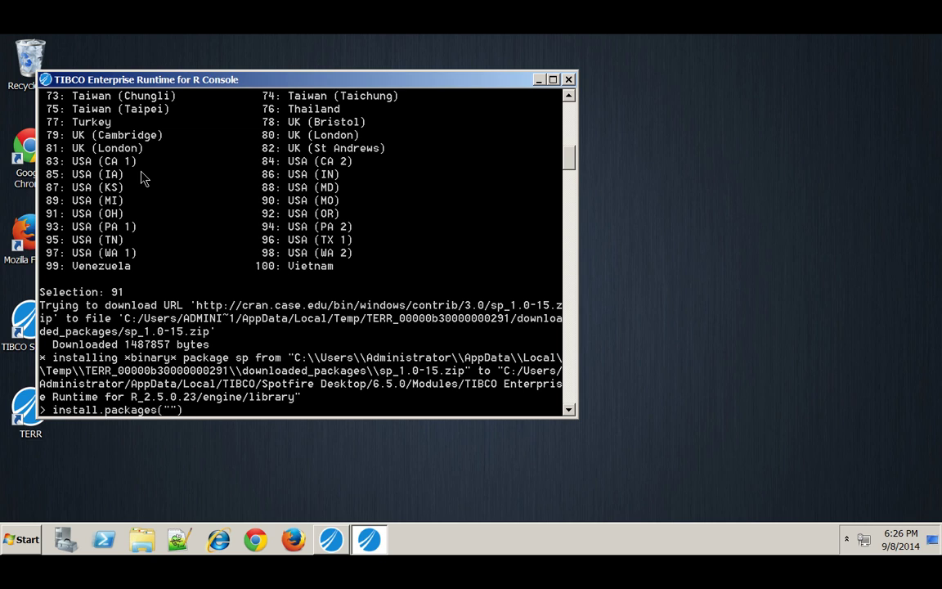
pyautogui.write('geosphere')
pyautogui.press('Return')
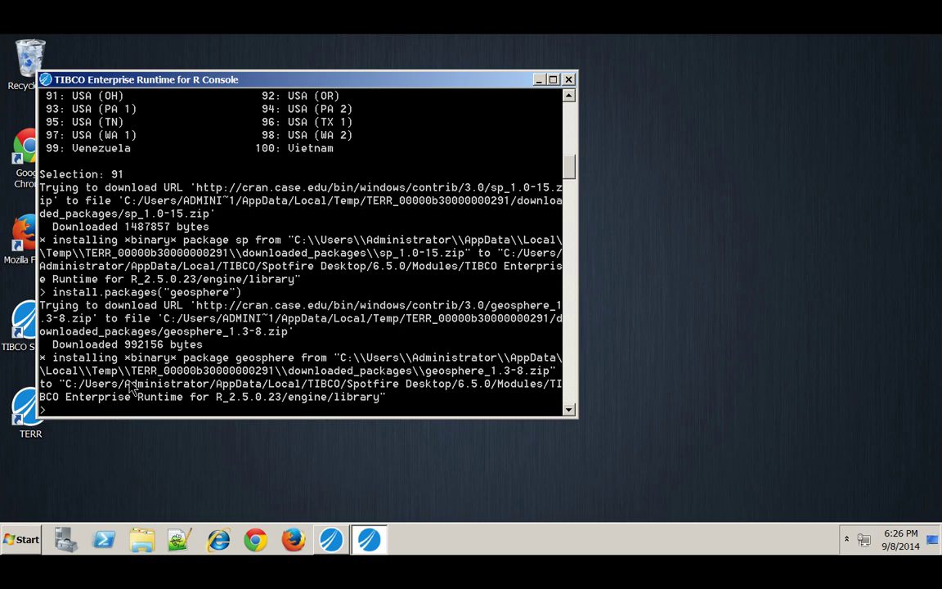
# Clear the R error notifications, then set the geofence centre to a central Florida marker
pyautogui.click(332, 541)
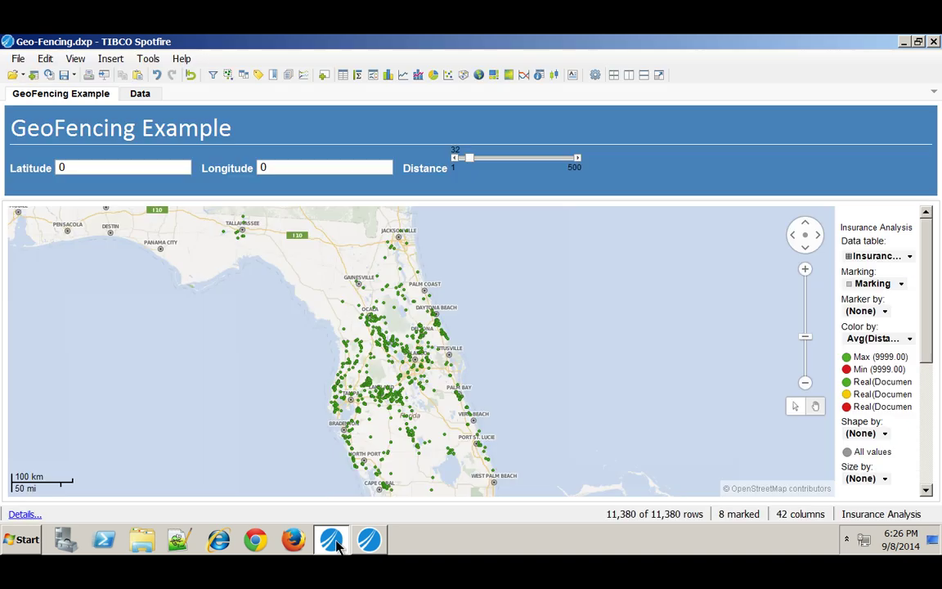
pyautogui.click(24, 514)
pyautogui.click(634, 399)
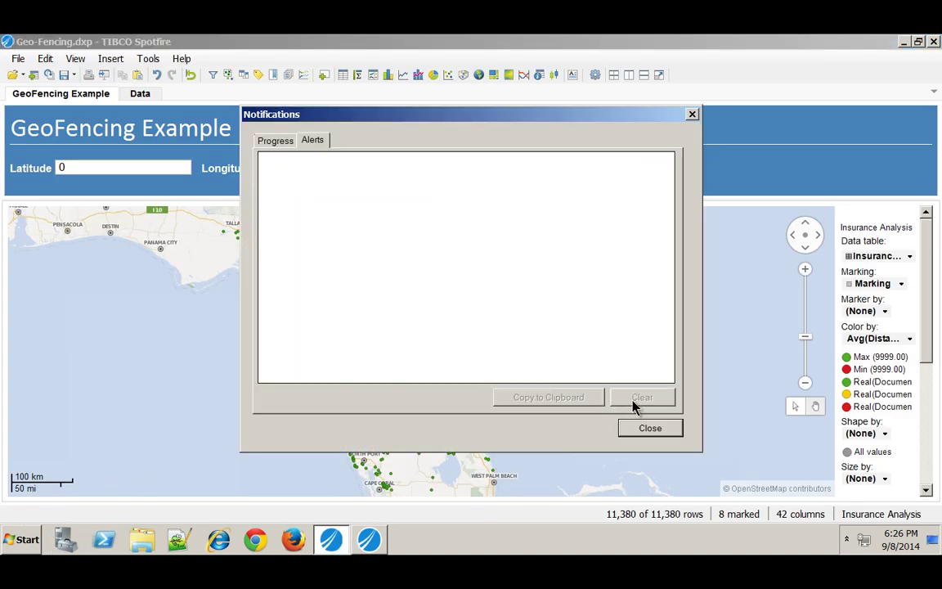
pyautogui.click(662, 430)
pyautogui.scroll(1, 395, 360)
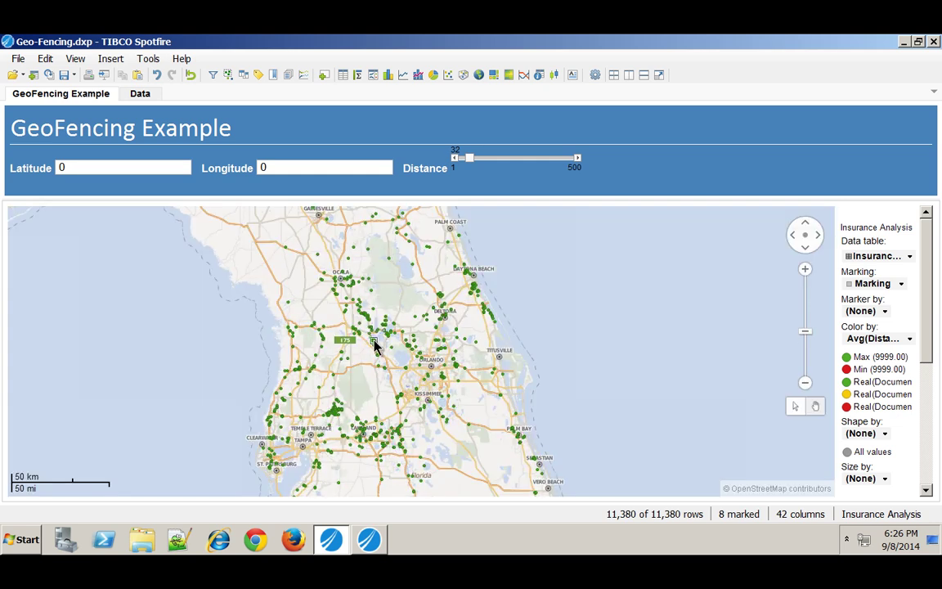
pyautogui.click(376, 347)
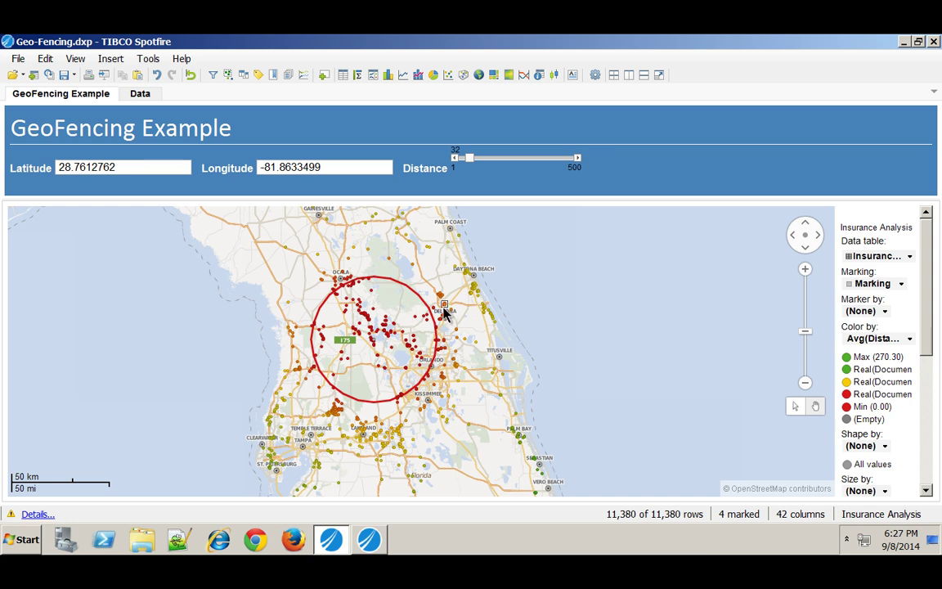
# Add a table showing Radius Plot data beside a widened map, recentred near Daytona Beach
pyautogui.click(344, 76)
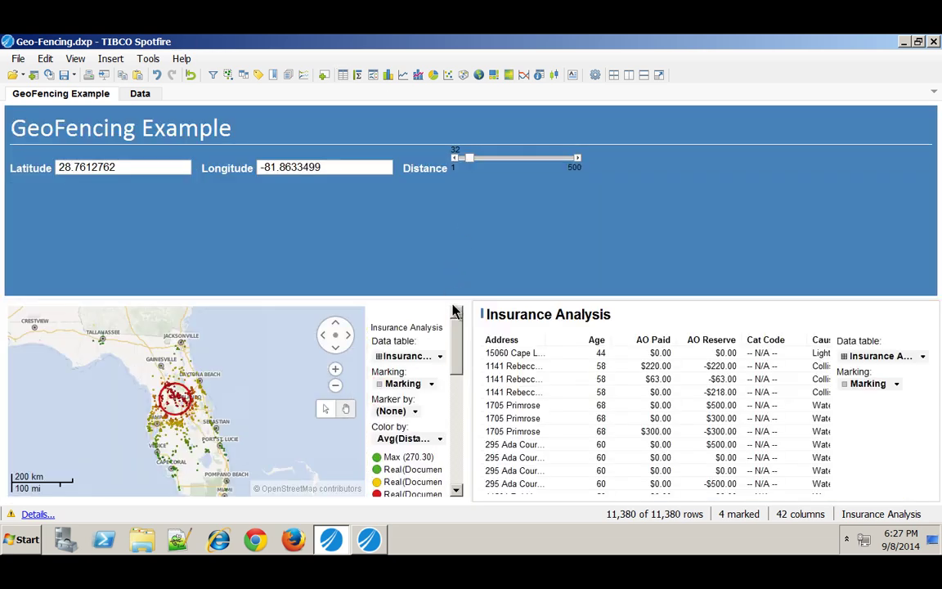
pyautogui.moveTo(449, 298); pyautogui.dragTo(439, 196)
pyautogui.click(923, 264)
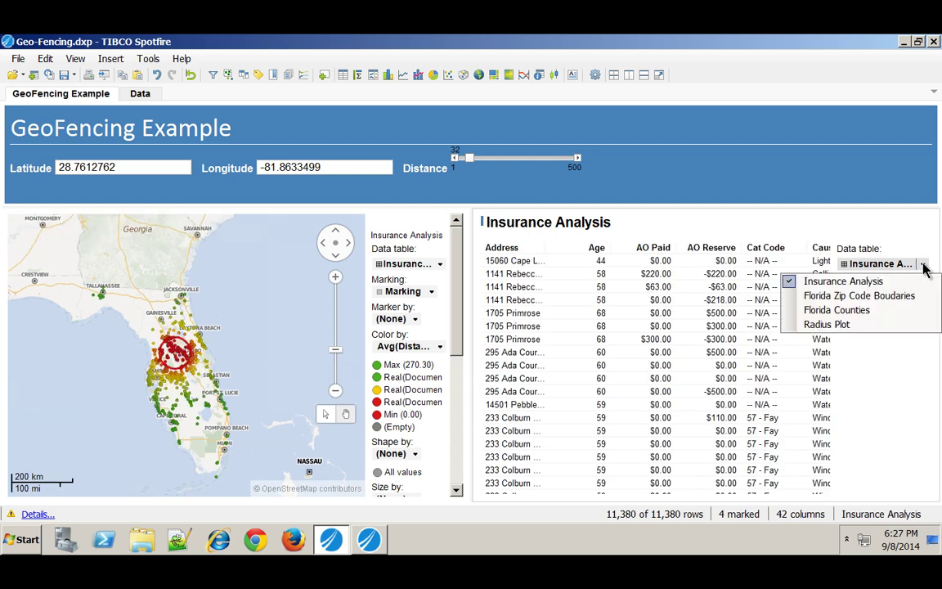
pyautogui.click(845, 326)
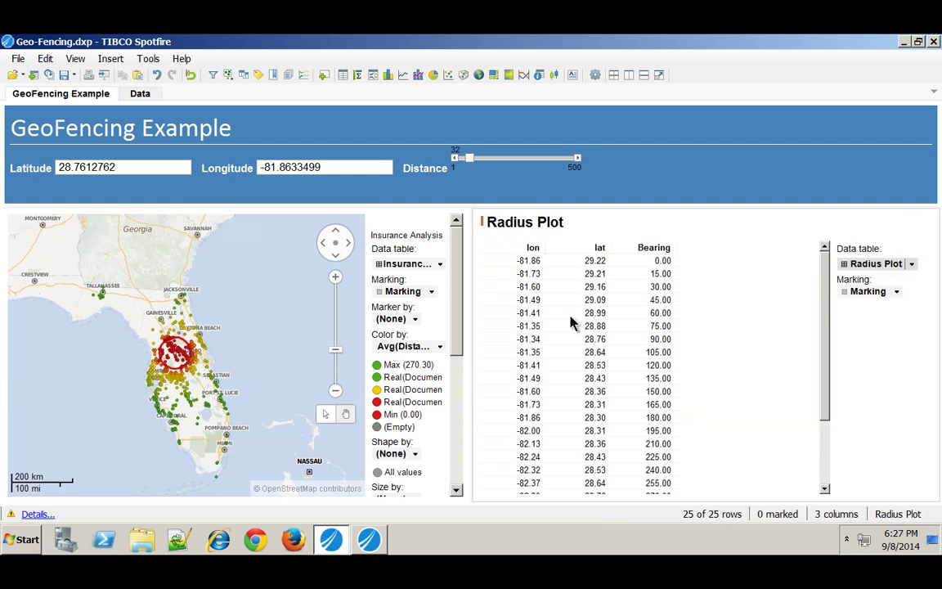
pyautogui.moveTo(472, 283); pyautogui.dragTo(597, 283)
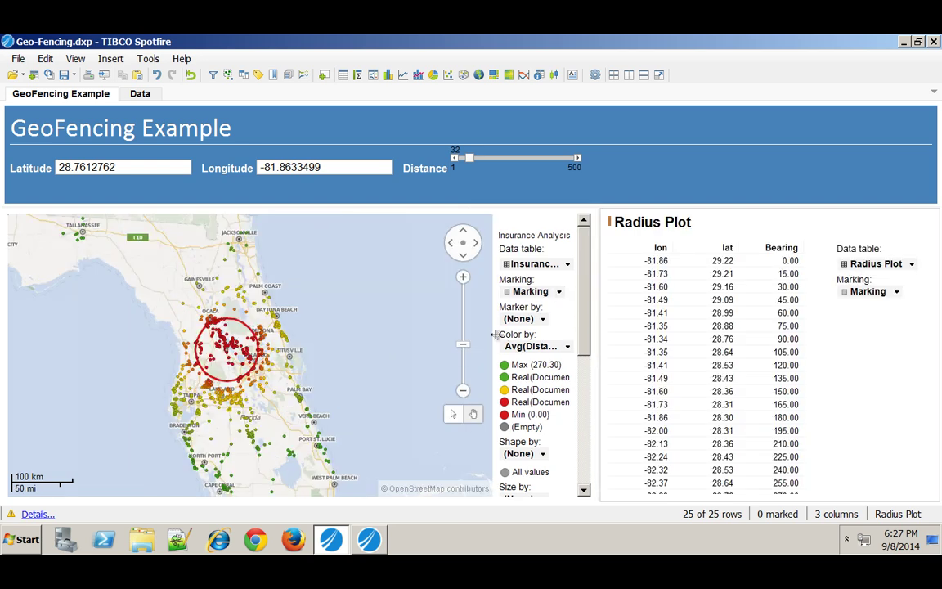
pyautogui.click(261, 331)
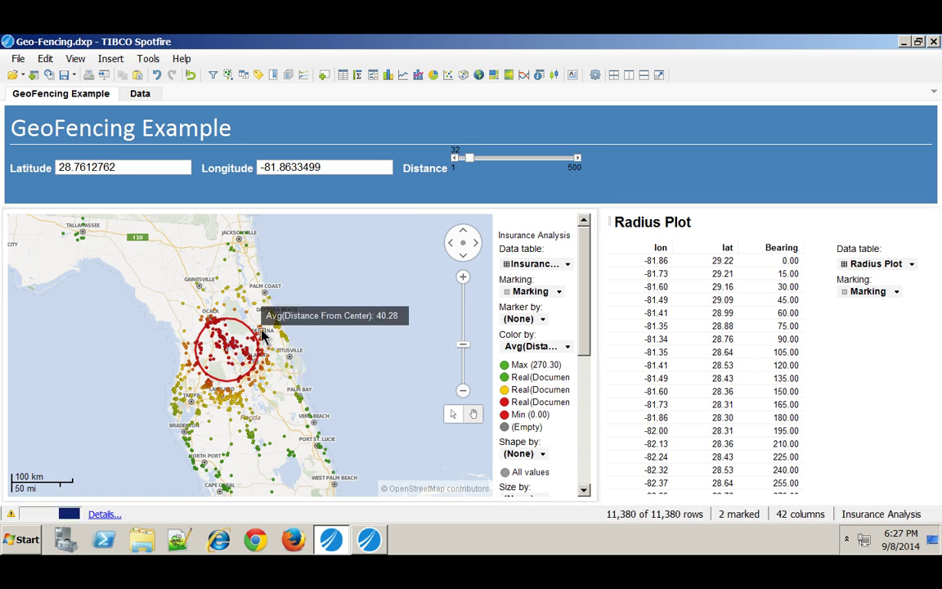